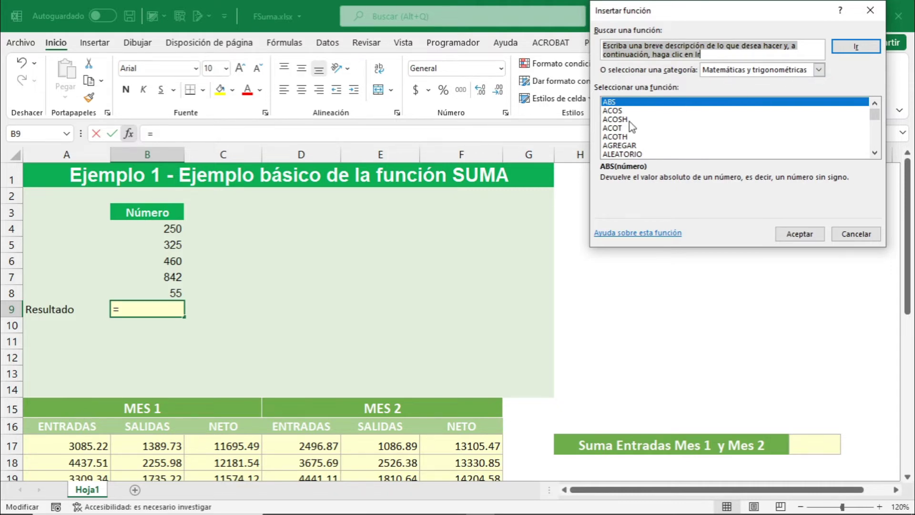
Choose the SUMA function from the Matemáticas y trigonométricas functions for the Resultado cell B9.
{"action": "scroll", "coordinate": [632, 127], "scroll_direction": "down", "scroll_amount": 12}
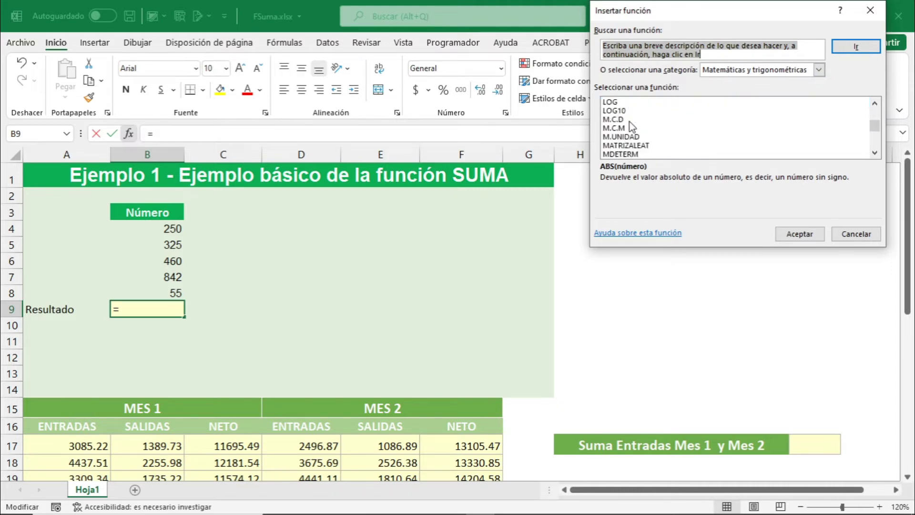
{"action": "scroll", "coordinate": [631, 126], "scroll_direction": "down", "scroll_amount": 8}
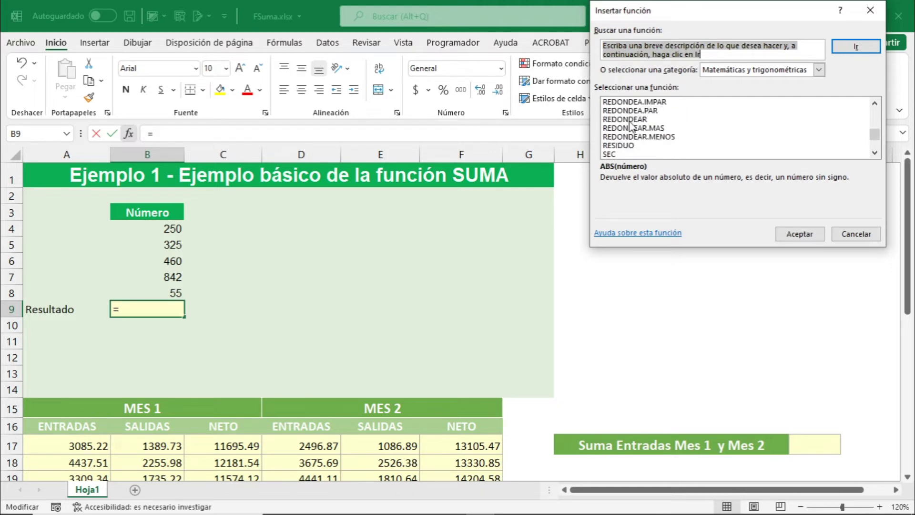
{"action": "scroll", "coordinate": [631, 126], "scroll_direction": "down", "scroll_amount": 3}
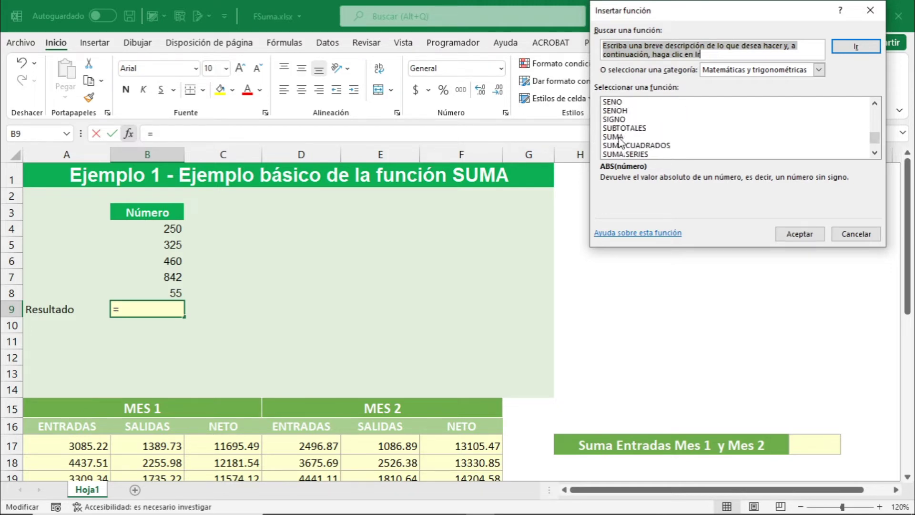
{"action": "left_click", "coordinate": [618, 137]}
{"action": "double_click", "coordinate": [618, 137]}
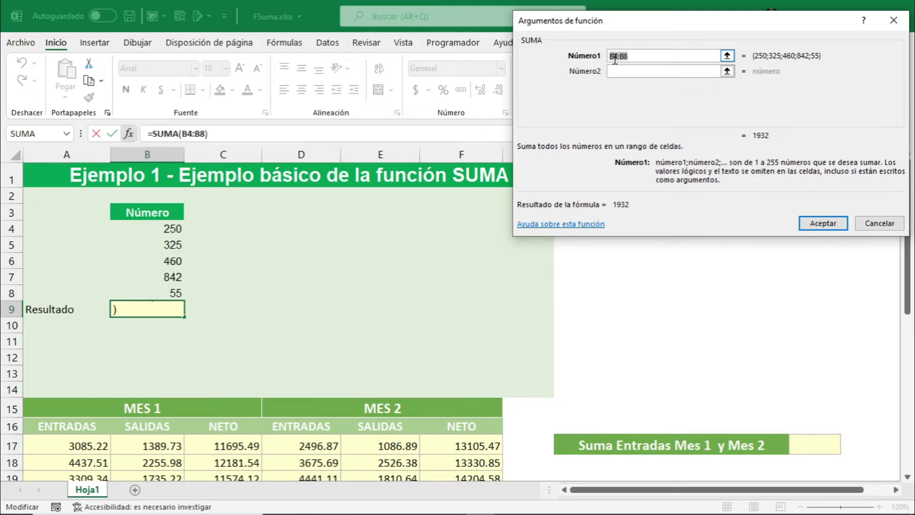
Replace SUMA's suggested first argument with the range B4:B8 selected on the sheet, and accept the formula.
{"action": "key", "text": "Delete"}
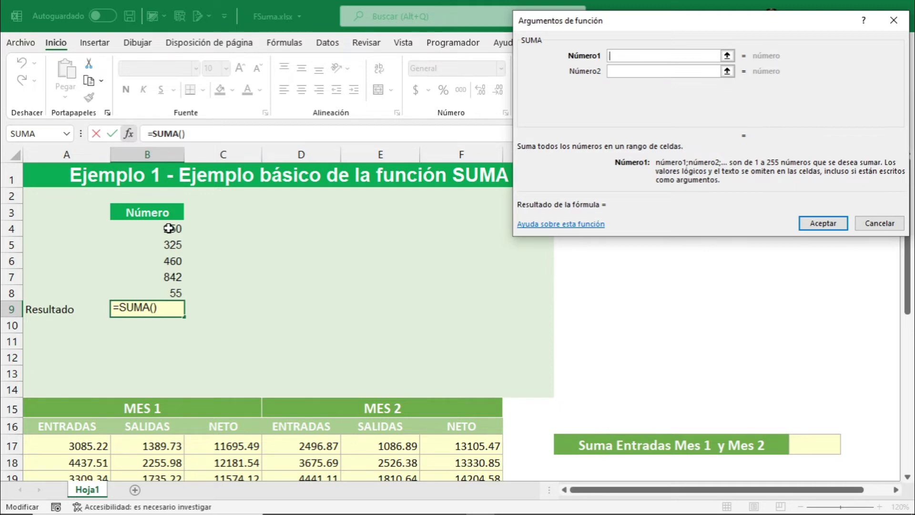
{"action": "left_click_drag", "start_coordinate": [168, 228], "coordinate": [171, 291]}
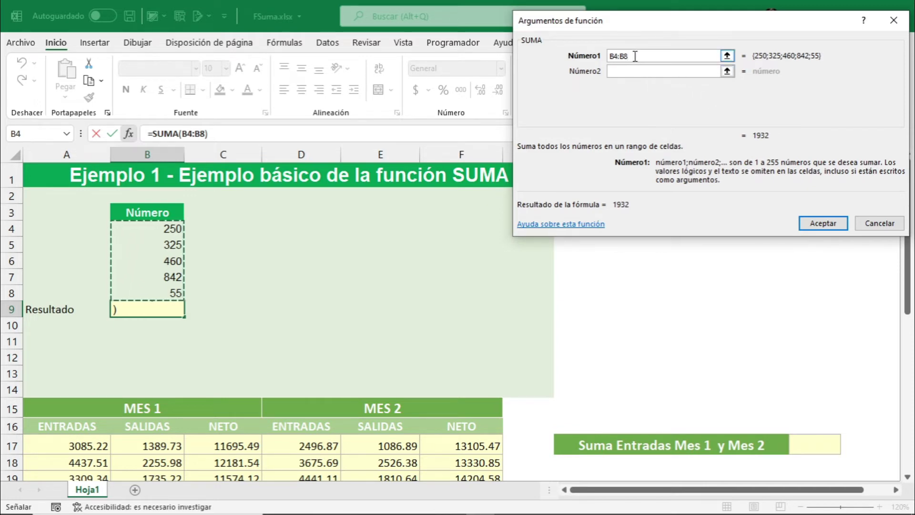
{"action": "left_click", "coordinate": [823, 223]}
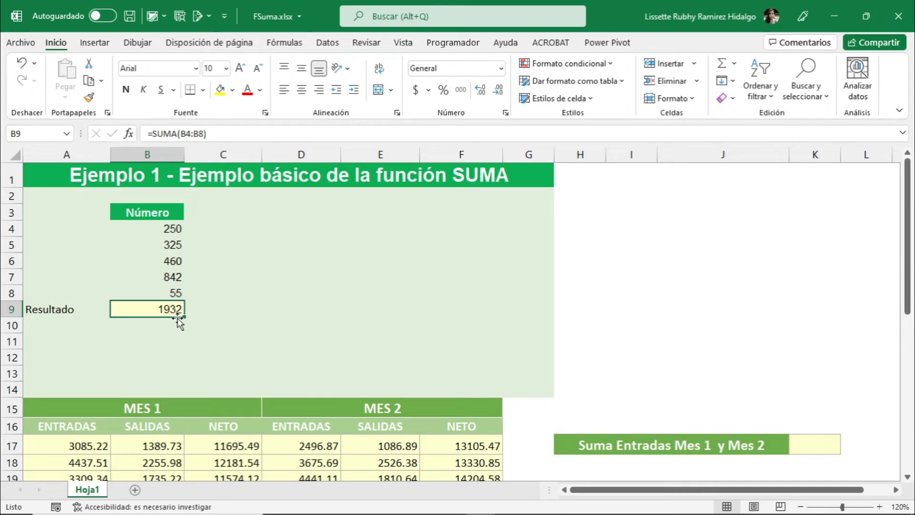
Insert the SUMA function in cell K17, beside the Suma Entradas Mes 1 y Mes 2 label.
{"action": "scroll", "coordinate": [381, 340], "scroll_direction": "down", "scroll_amount": 1}
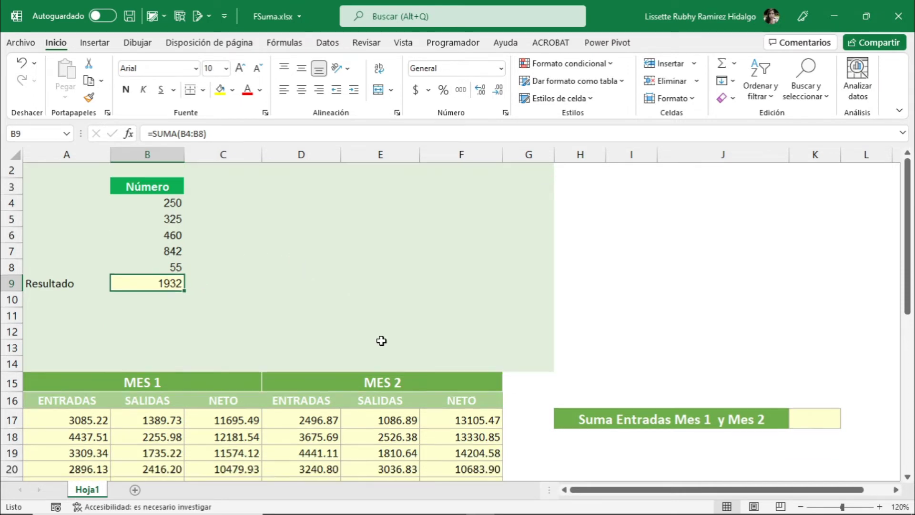
{"action": "scroll", "coordinate": [381, 340], "scroll_direction": "down", "scroll_amount": 4}
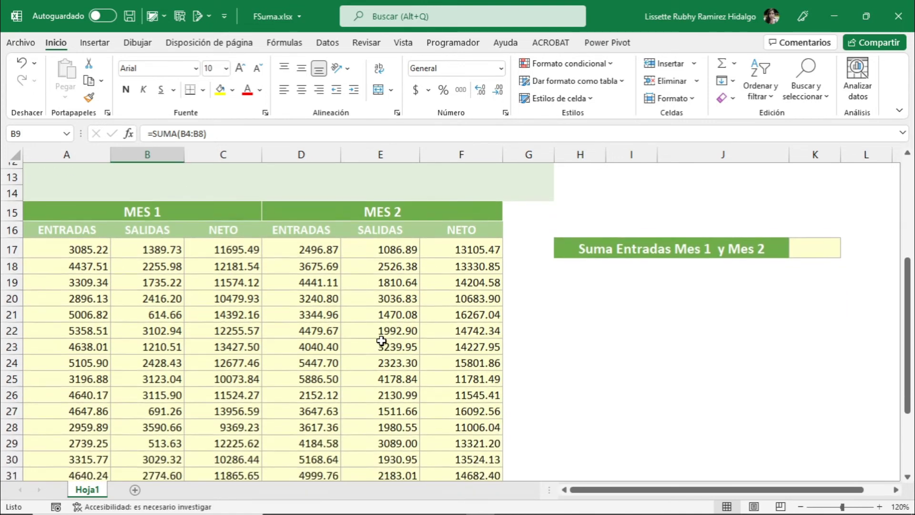
{"action": "scroll", "coordinate": [382, 340], "scroll_direction": "down", "scroll_amount": 1}
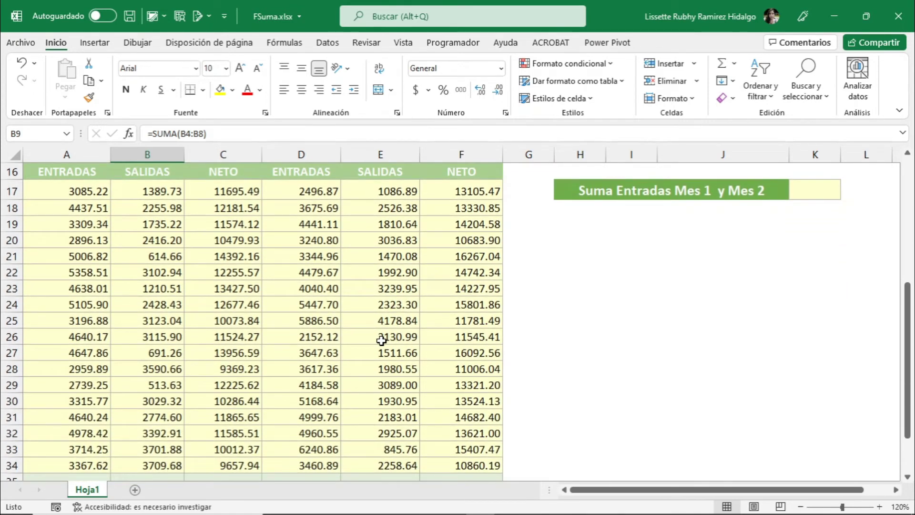
{"action": "scroll", "coordinate": [381, 340], "scroll_direction": "up", "scroll_amount": 1}
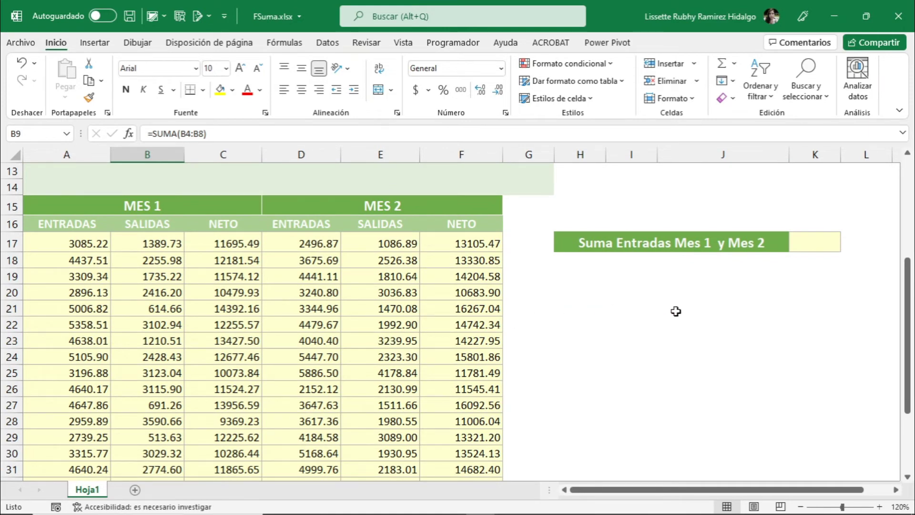
{"action": "left_click", "coordinate": [811, 246]}
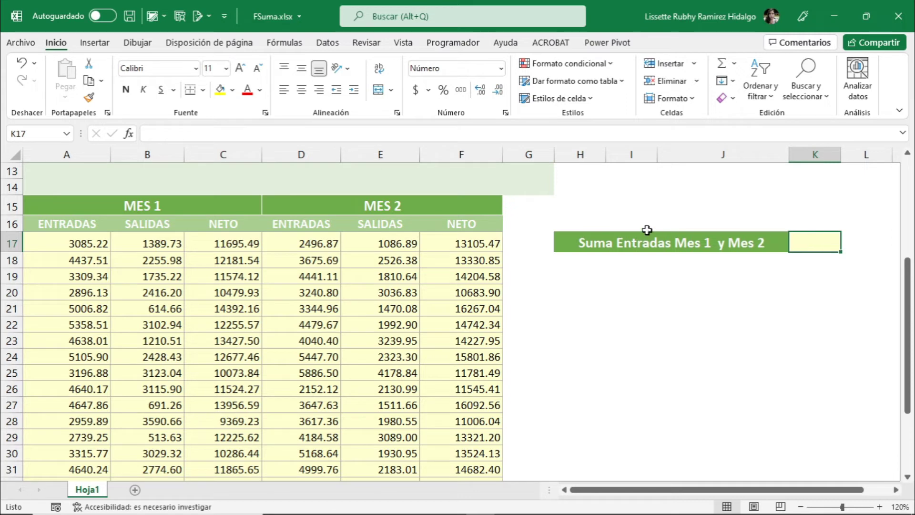
{"action": "left_click", "coordinate": [129, 134]}
{"action": "scroll", "coordinate": [628, 136], "scroll_direction": "down", "scroll_amount": 10}
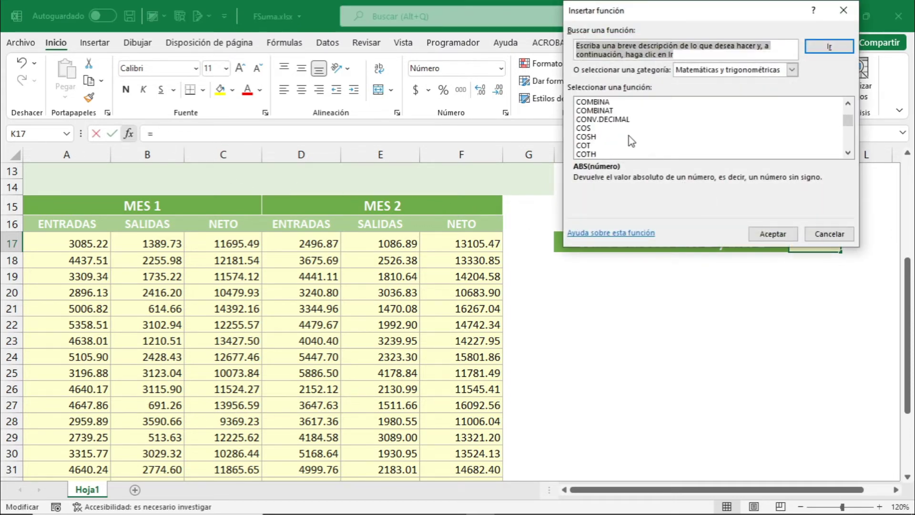
{"action": "scroll", "coordinate": [628, 136], "scroll_direction": "down", "scroll_amount": 6}
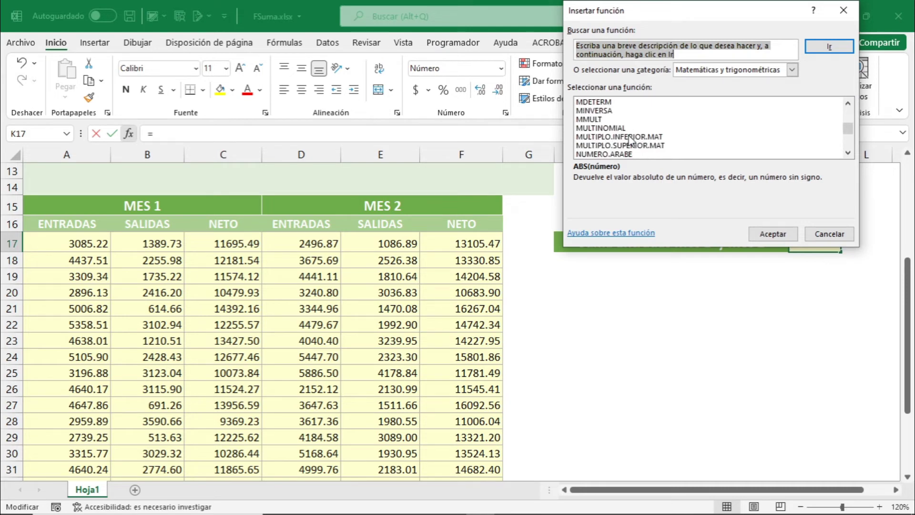
{"action": "scroll", "coordinate": [628, 135], "scroll_direction": "down", "scroll_amount": 4}
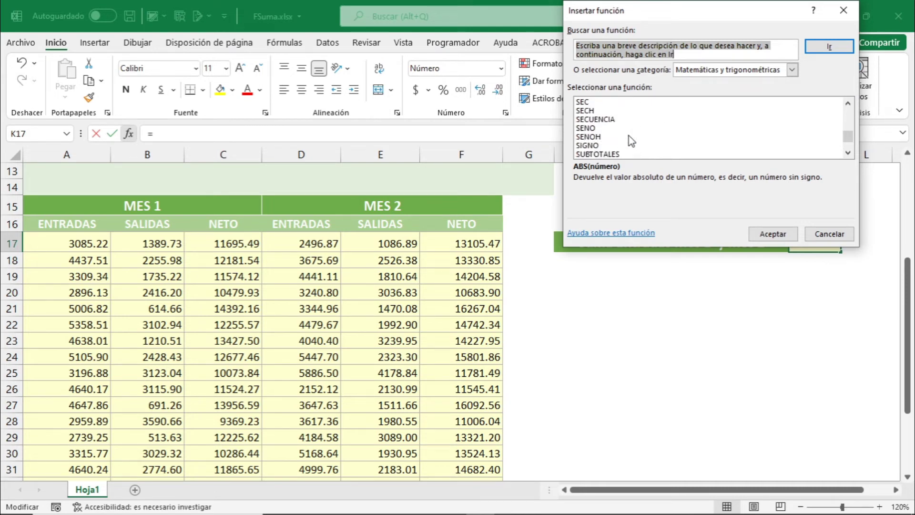
{"action": "scroll", "coordinate": [612, 148], "scroll_direction": "down", "scroll_amount": 1}
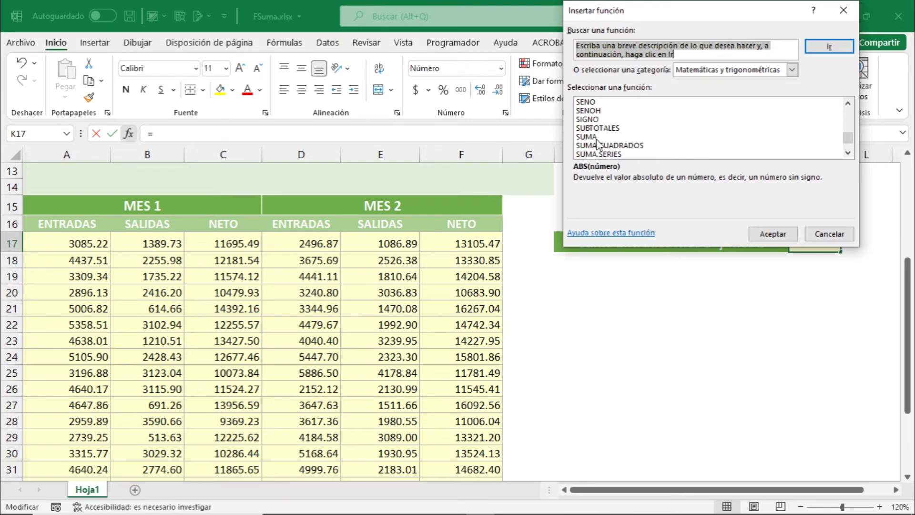
{"action": "double_click", "coordinate": [601, 137]}
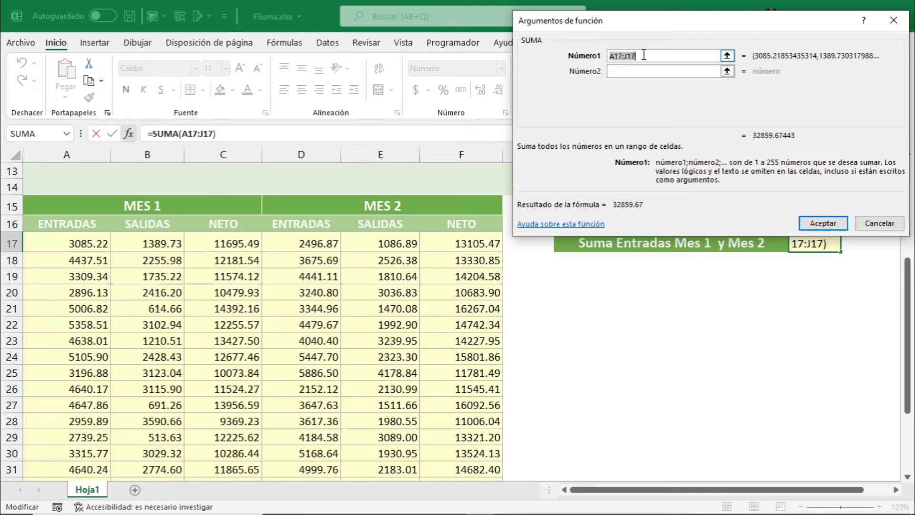
Clear SUMA's suggested range and set Número1 to the Mes 1 ENTRADAS values, A17:A34.
{"action": "key", "text": "BackSpace"}
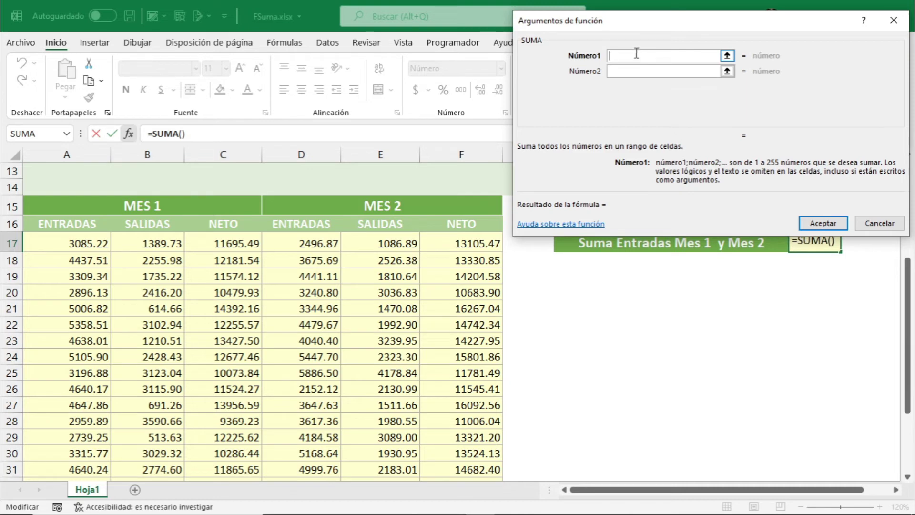
{"action": "left_click", "coordinate": [727, 57]}
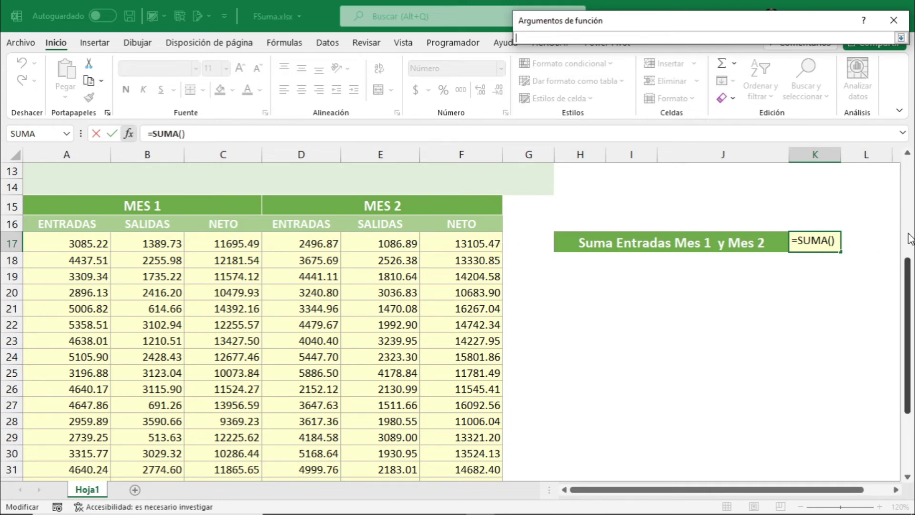
{"action": "left_click", "coordinate": [901, 38]}
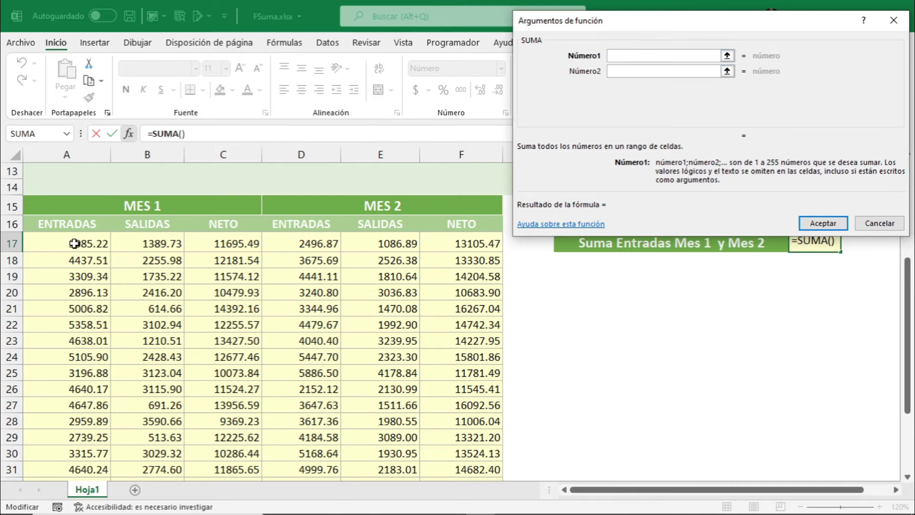
{"action": "left_click_drag", "start_coordinate": [74, 244], "coordinate": [75, 431]}
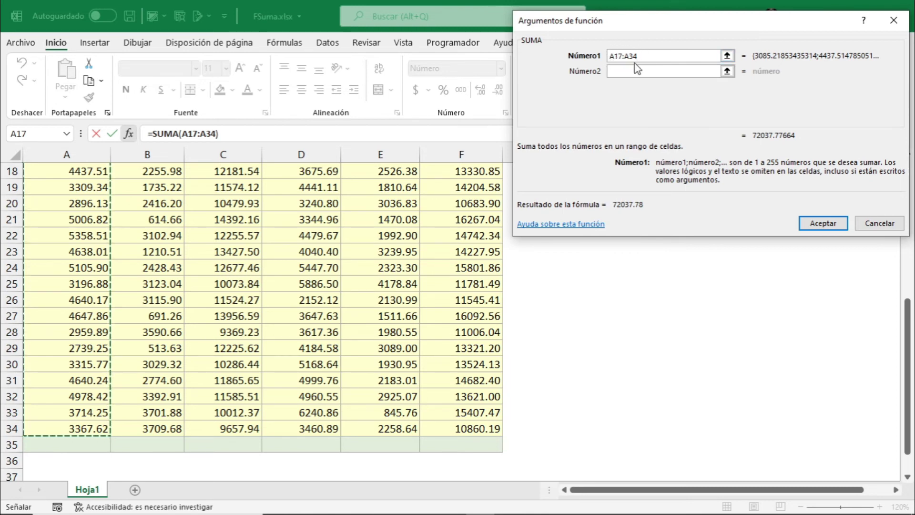
Set Número2 to the Mes 2 ENTRADAS values, D17:D34, and accept the formula.
{"action": "left_click", "coordinate": [624, 73]}
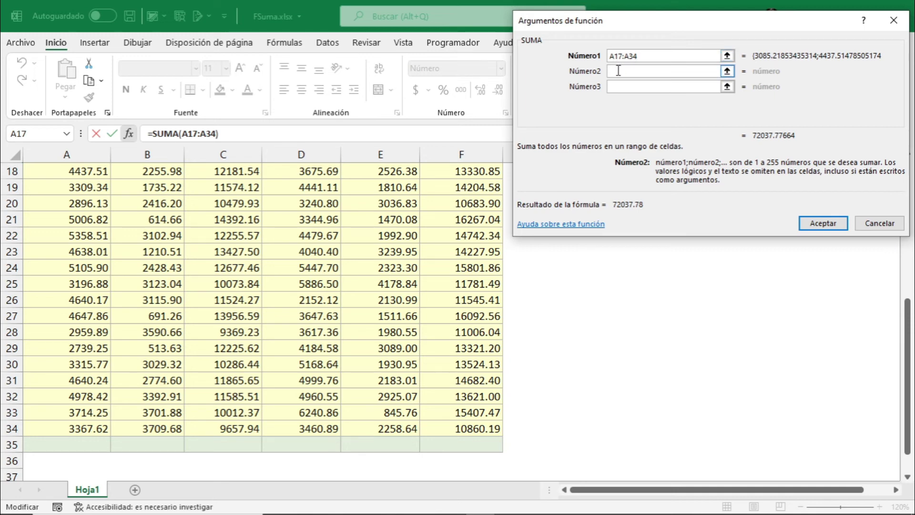
{"action": "scroll", "coordinate": [617, 308], "scroll_direction": "up", "scroll_amount": 1}
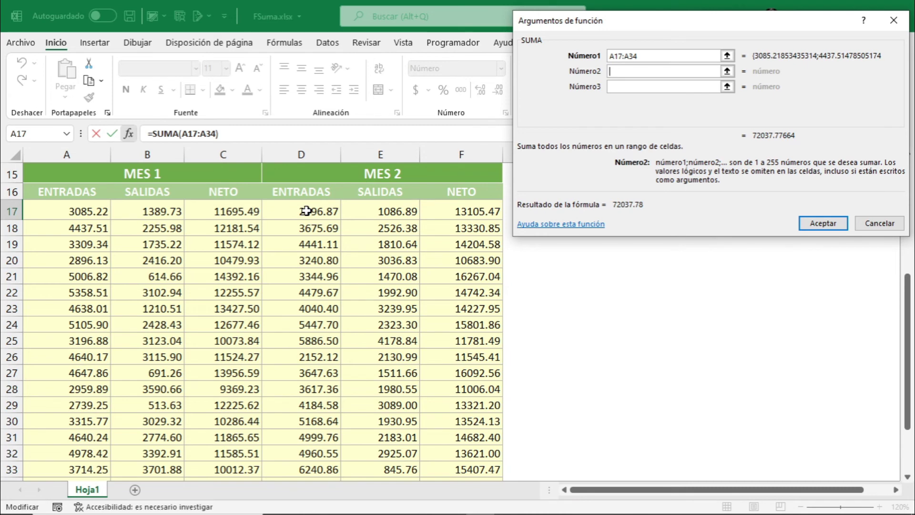
{"action": "left_click_drag", "start_coordinate": [305, 210], "coordinate": [311, 383]}
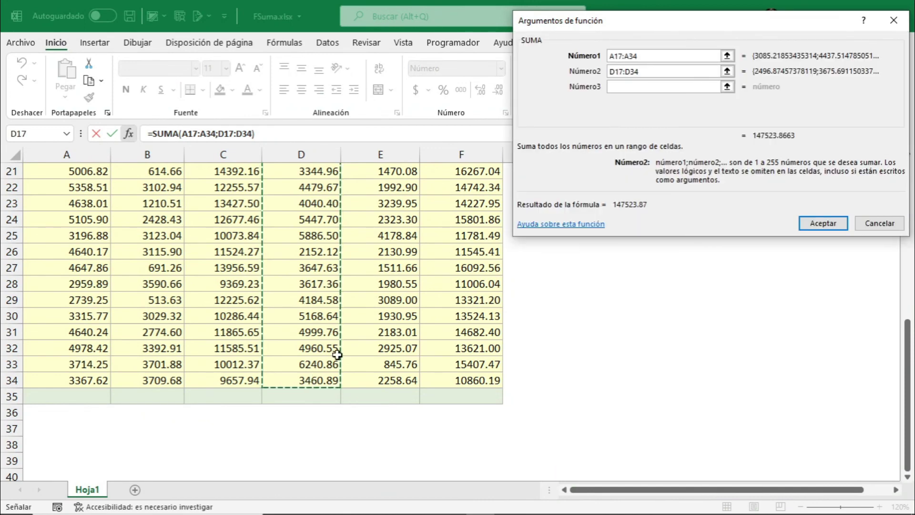
{"action": "scroll", "coordinate": [686, 347], "scroll_direction": "up", "scroll_amount": 5}
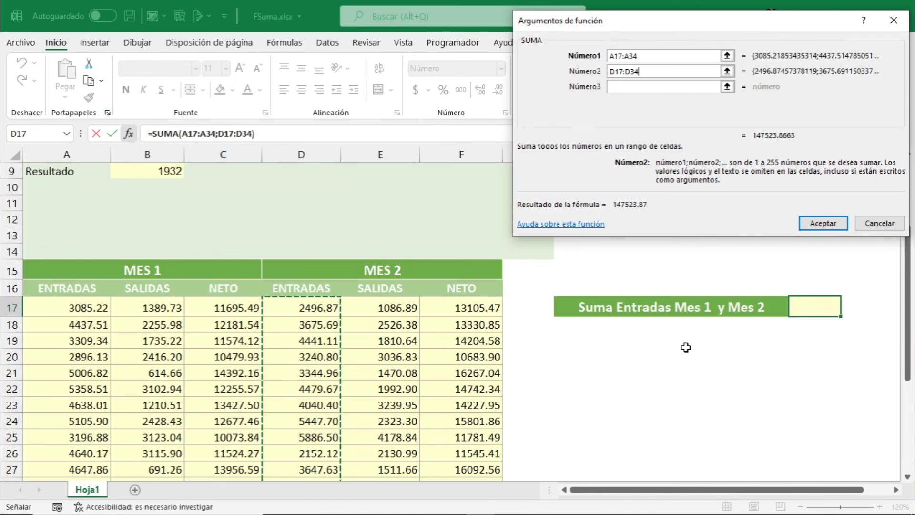
{"action": "scroll", "coordinate": [687, 347], "scroll_direction": "up", "scroll_amount": 1}
{"action": "scroll", "coordinate": [686, 347], "scroll_direction": "down", "scroll_amount": 2}
{"action": "left_click", "coordinate": [827, 231]}
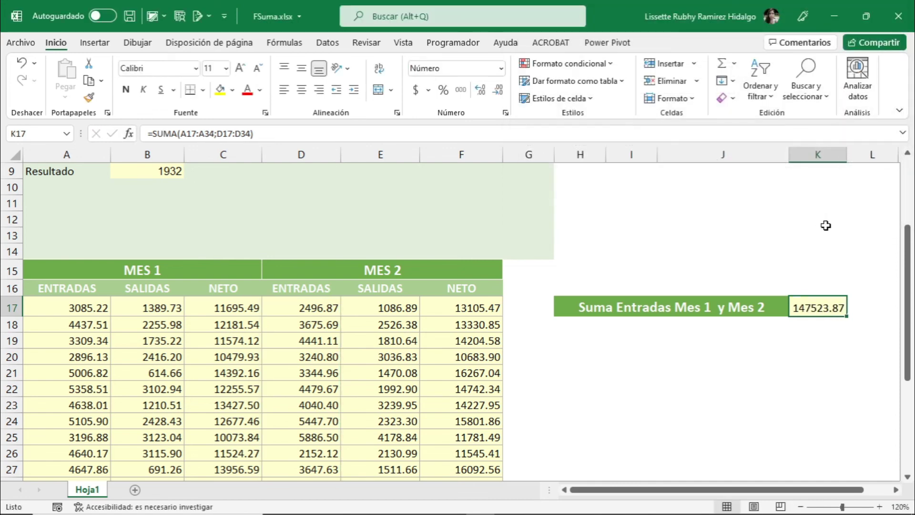